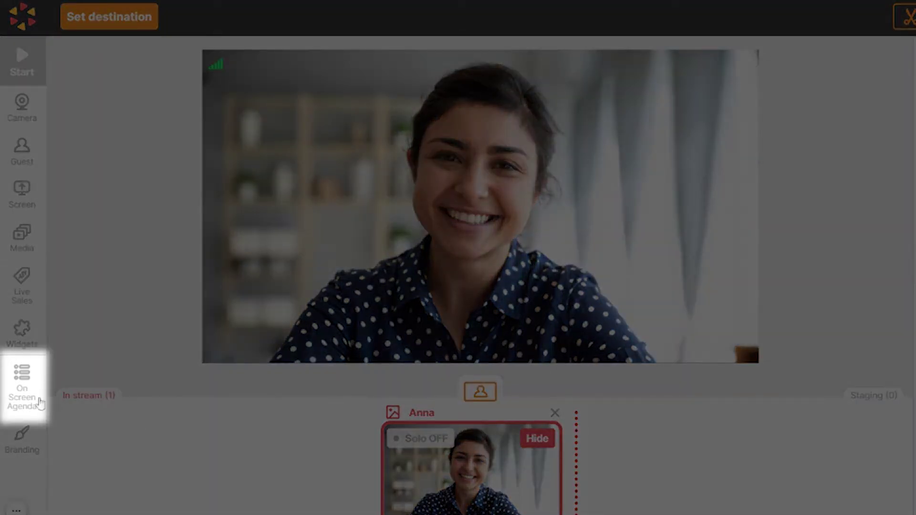
Dock the On Screen Agenda panel beside the stage and browse the Interview [Template] items.
click(33, 406)
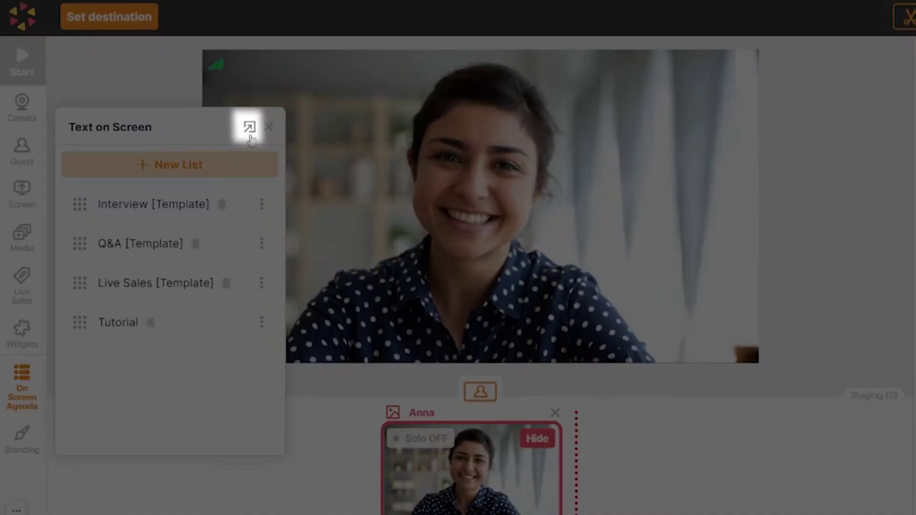
click(248, 127)
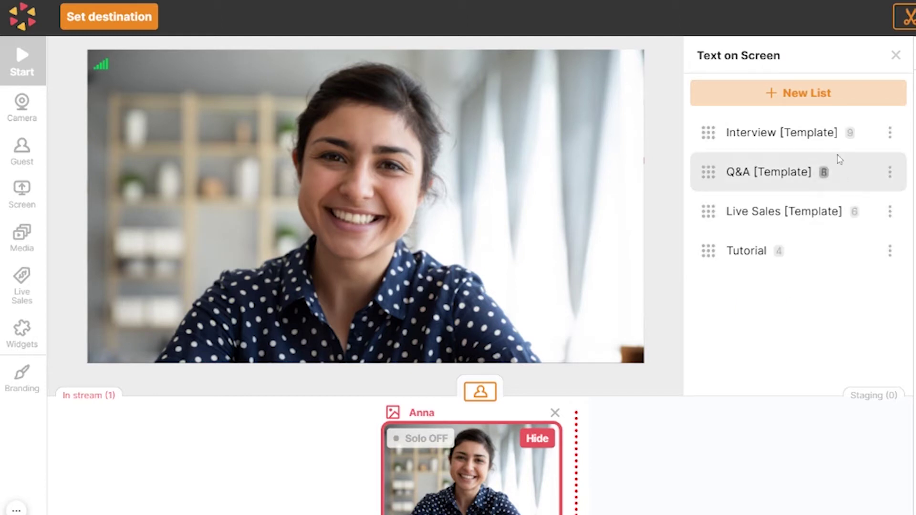
click(816, 143)
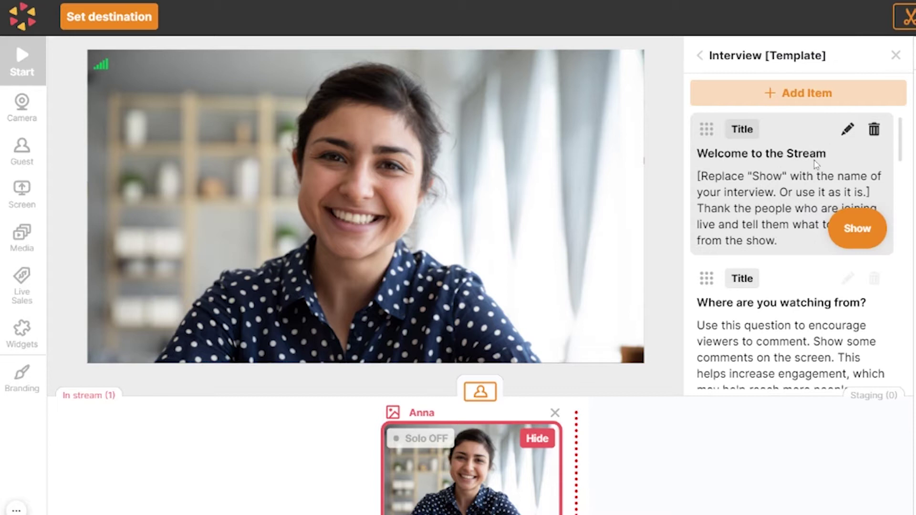
scroll(809, 204, down, 8)
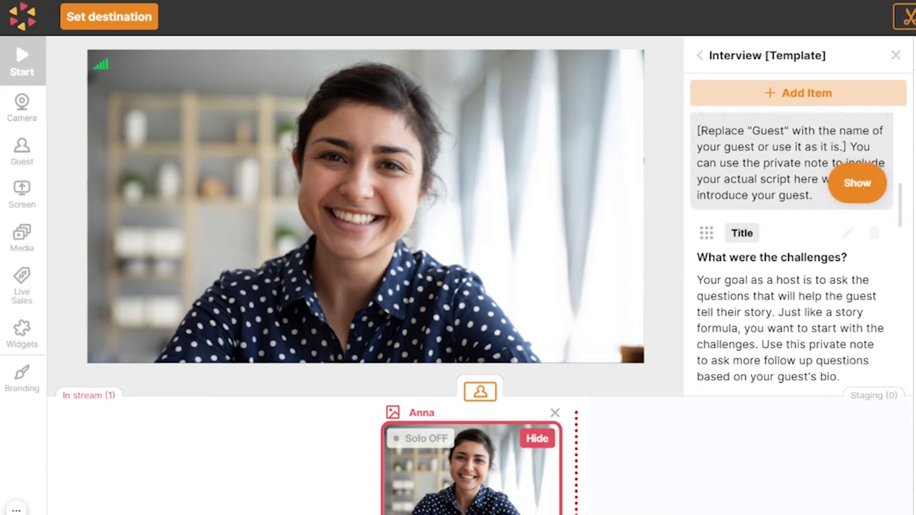
scroll(792, 248, down, 4)
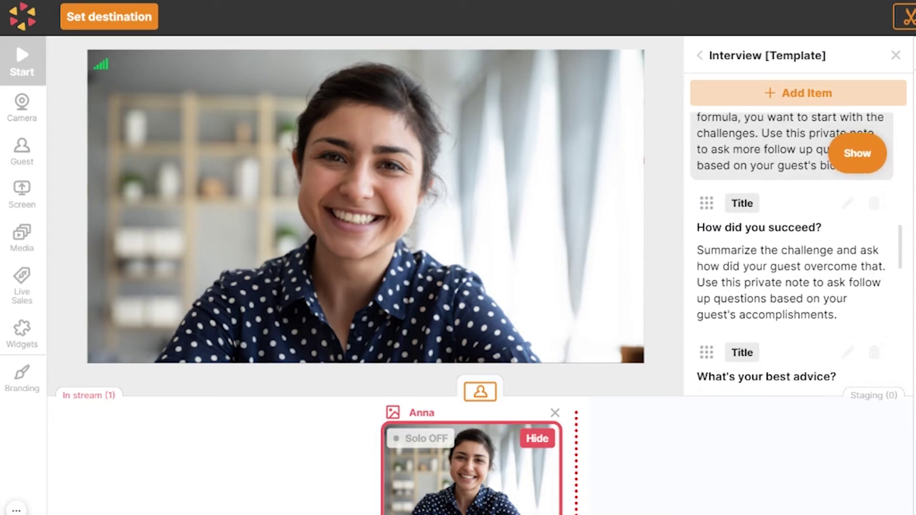
click(701, 56)
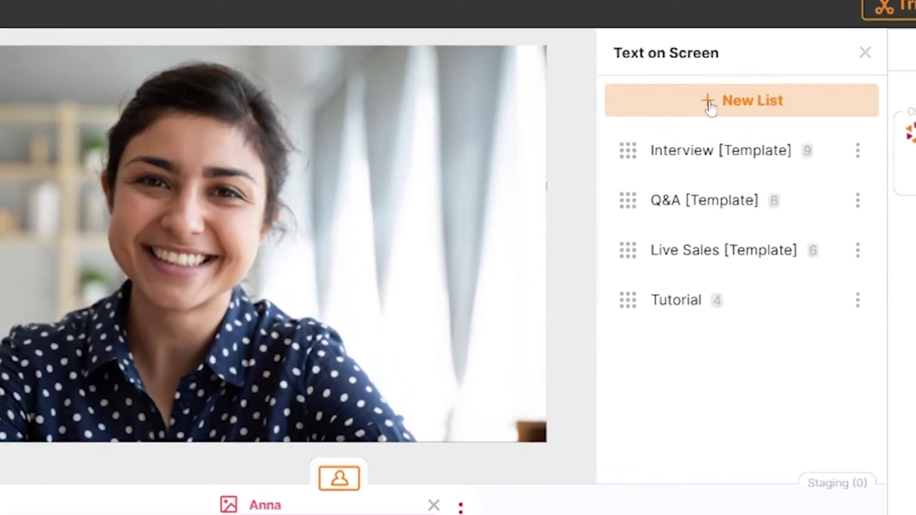
Create a new text list named 'Wed Show'.
click(710, 101)
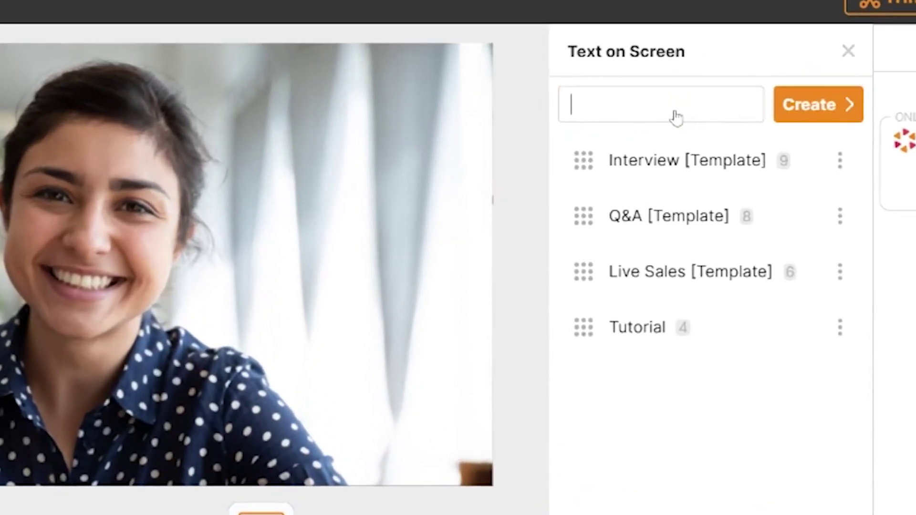
text(Wed Show)
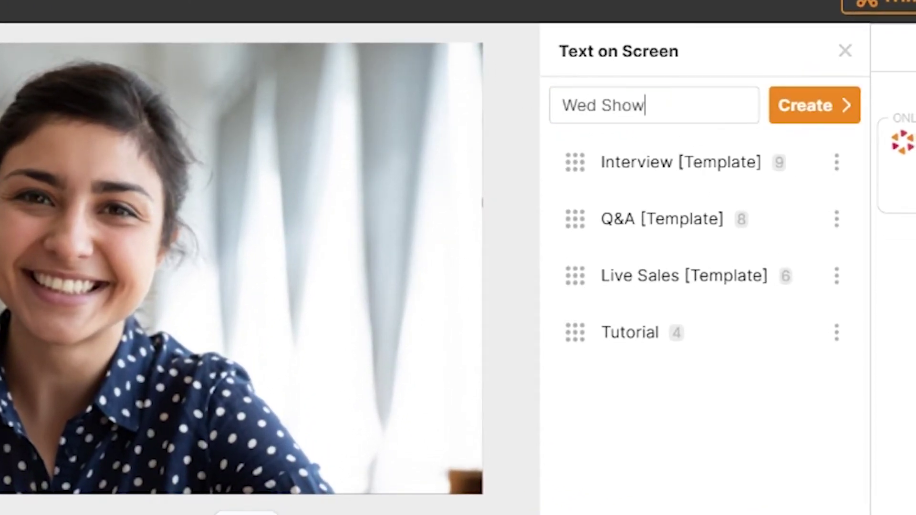
click(808, 112)
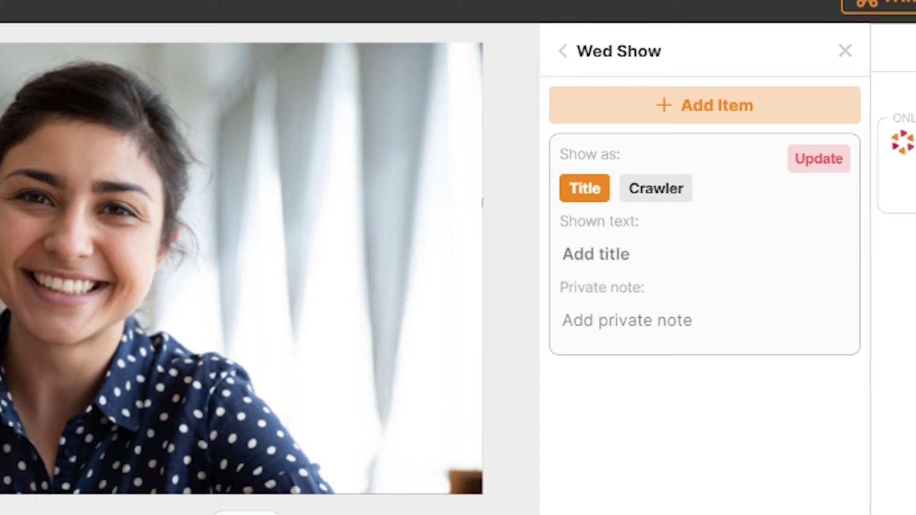
Enter 'Meet the Guest Speaker' as shown text, paste the guest note privately, and keep Title.
text(M)
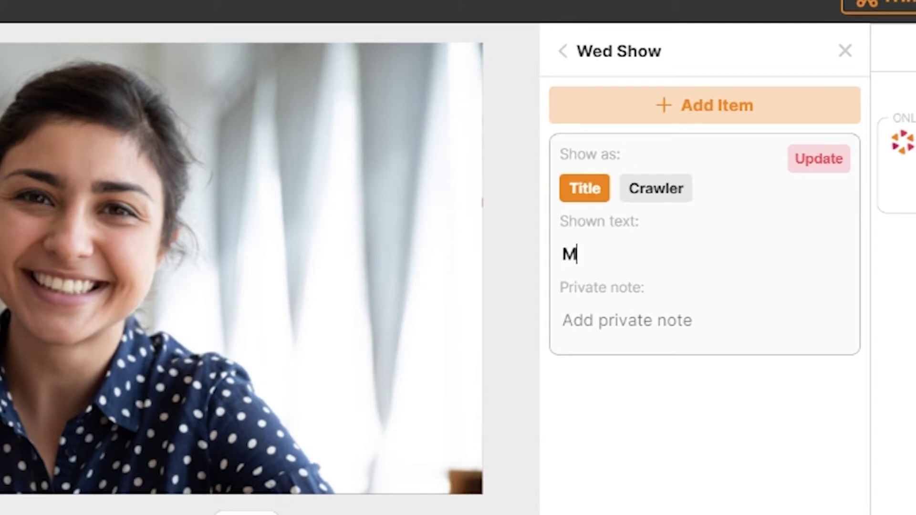
text(eet the Guest)
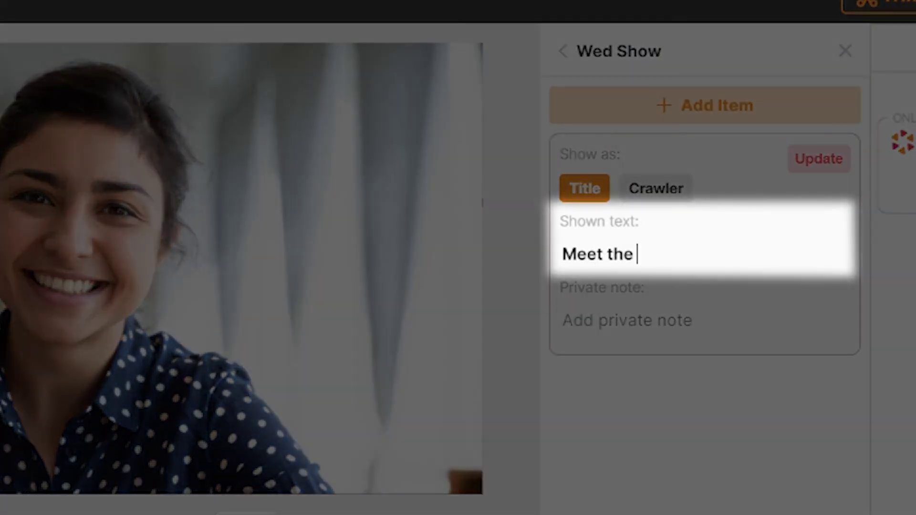
text( Speaker)
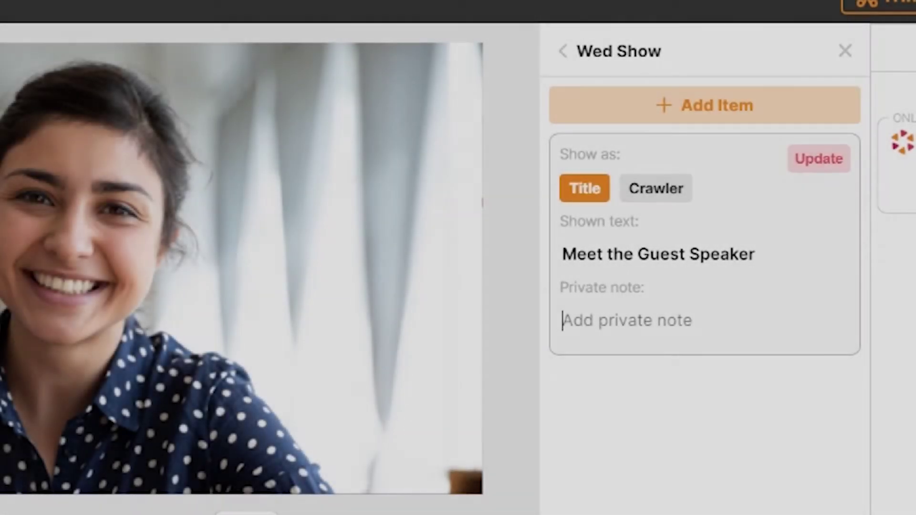
text(Kate is known for her work in humanitarian aid. Right now she is involved in a new project. [Let Kate introduce the project to the audience])
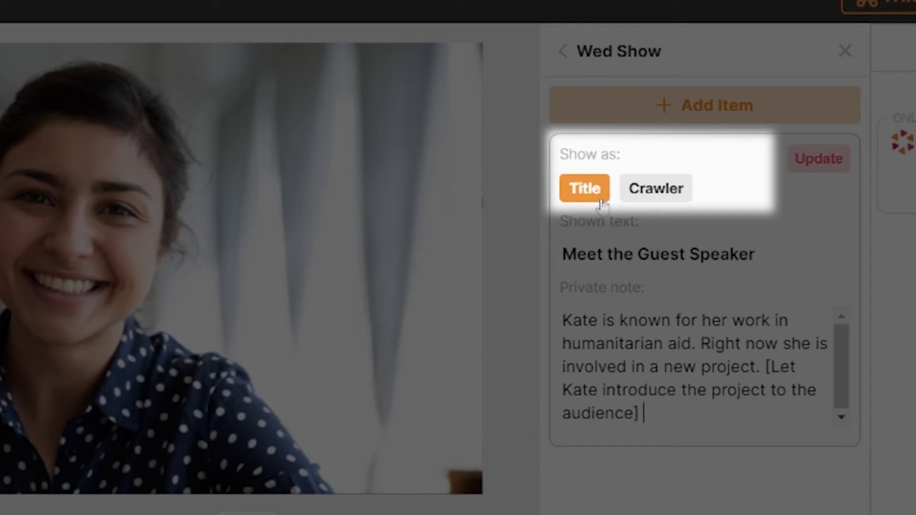
click(655, 200)
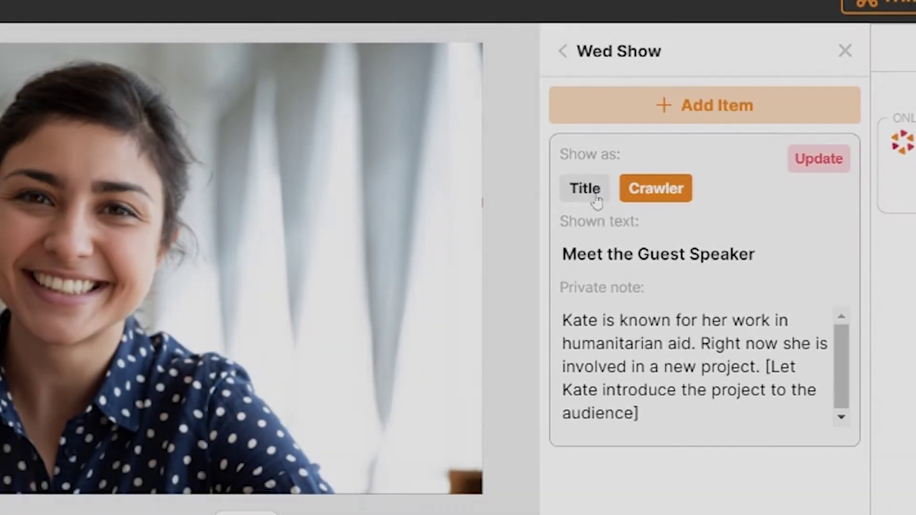
click(597, 199)
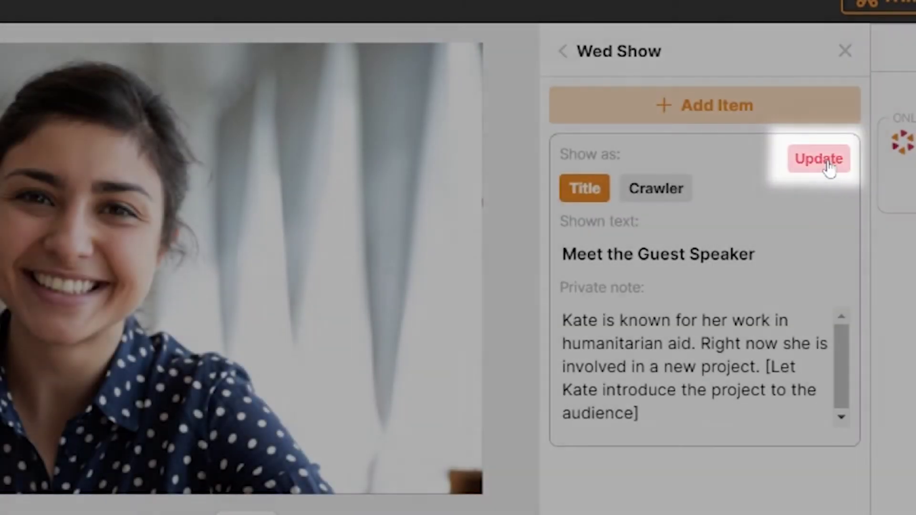
Save the Meet the Guest Speaker item, show it on stream, then reopen it for editing.
click(828, 167)
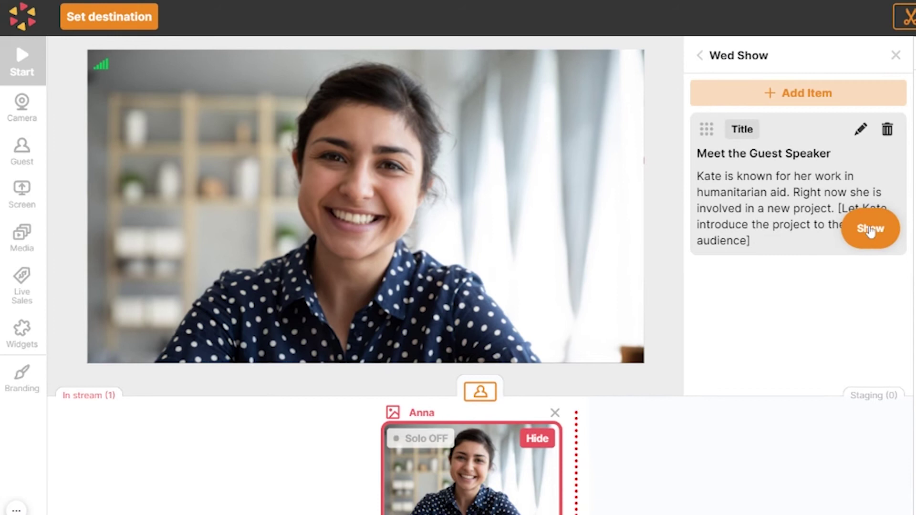
click(871, 230)
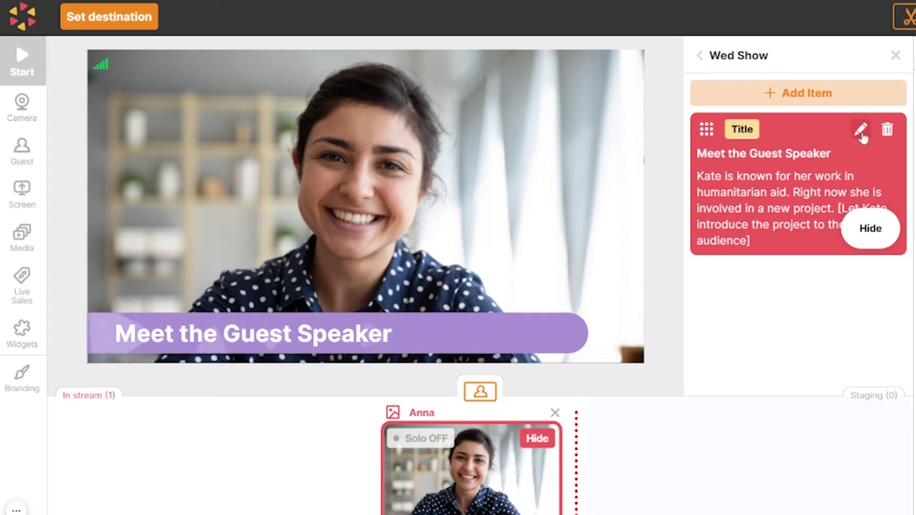
click(861, 129)
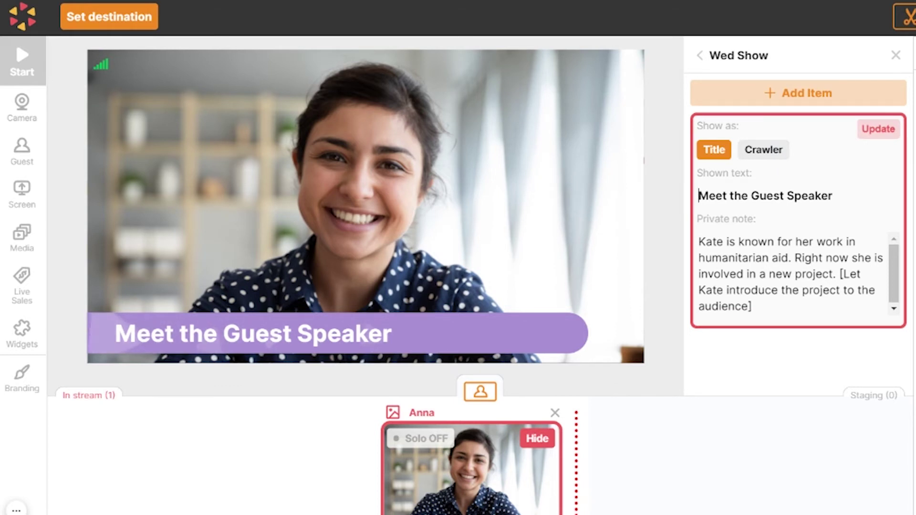
Change Meet the Guest Speaker to a Crawler and apply the Modern stream theme.
click(778, 152)
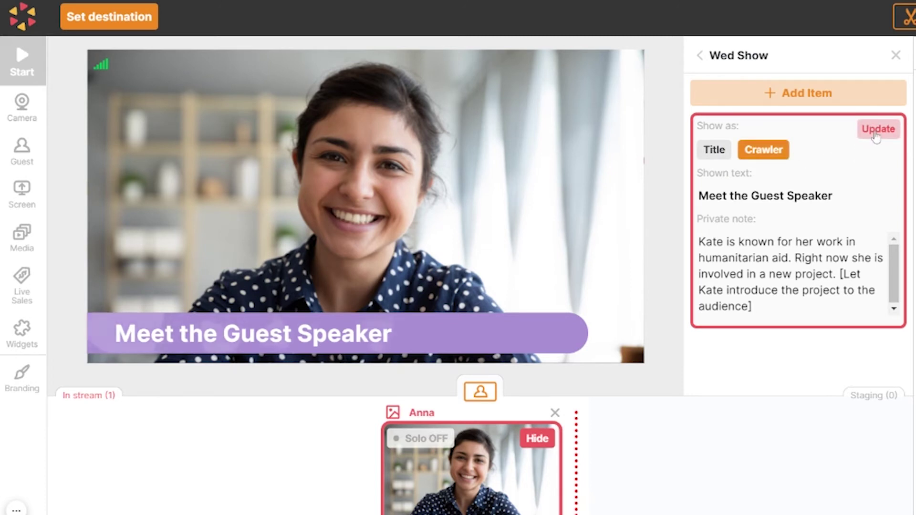
click(877, 135)
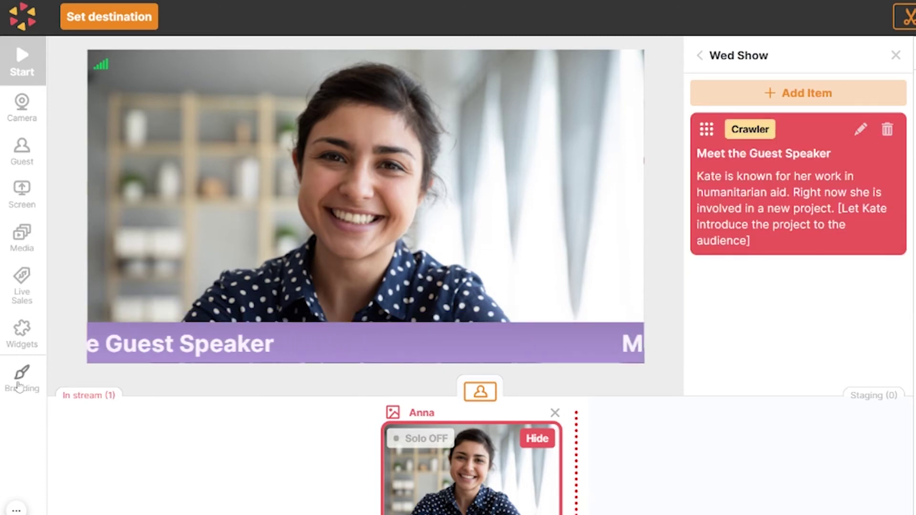
click(21, 382)
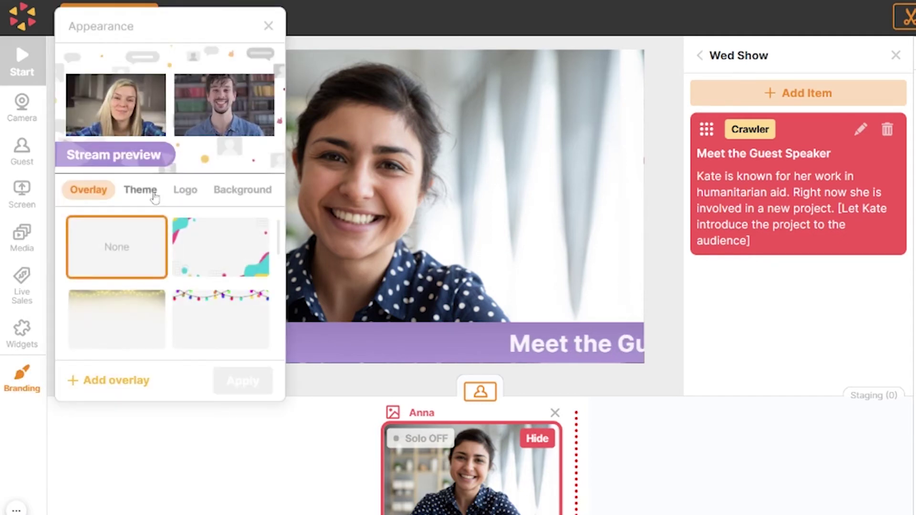
click(143, 191)
click(98, 244)
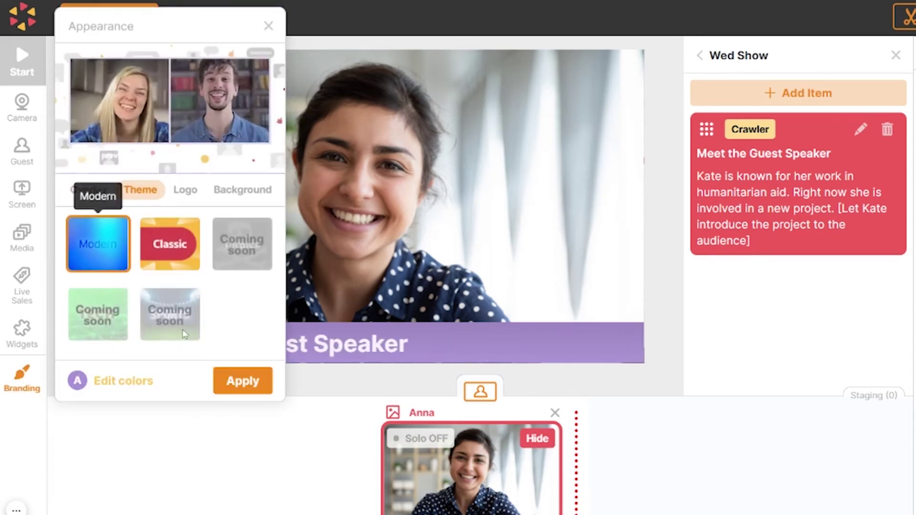
click(243, 381)
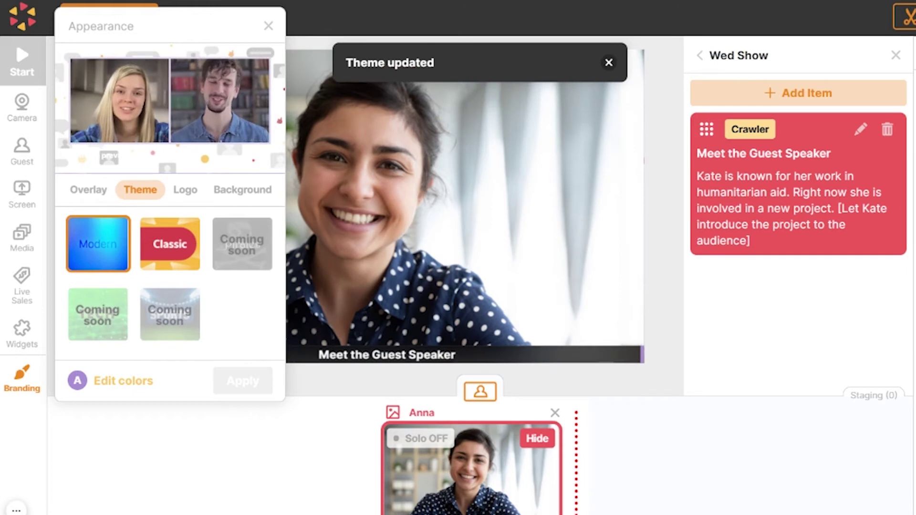
mouse_move(810, 211)
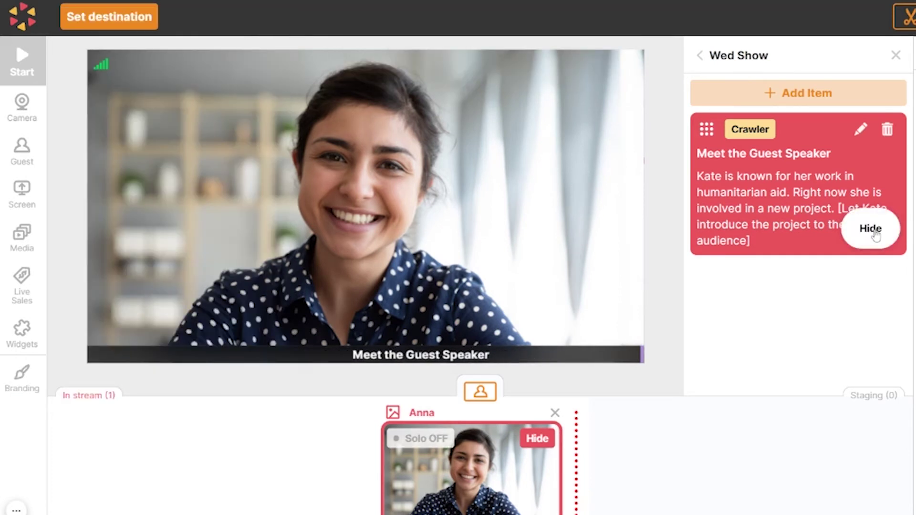
Delete the guest crawler, then show the 'Stay tuned…' crawler and the guest Title on stream.
click(873, 232)
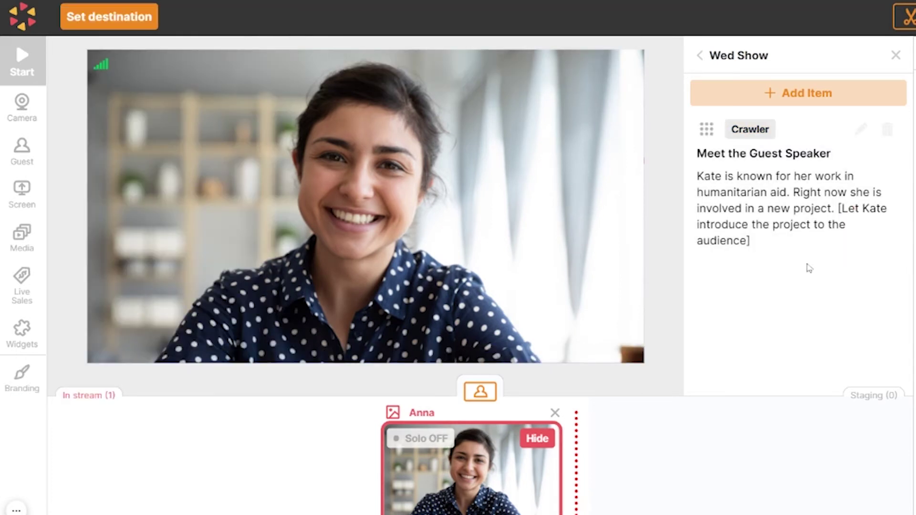
mouse_move(848, 210)
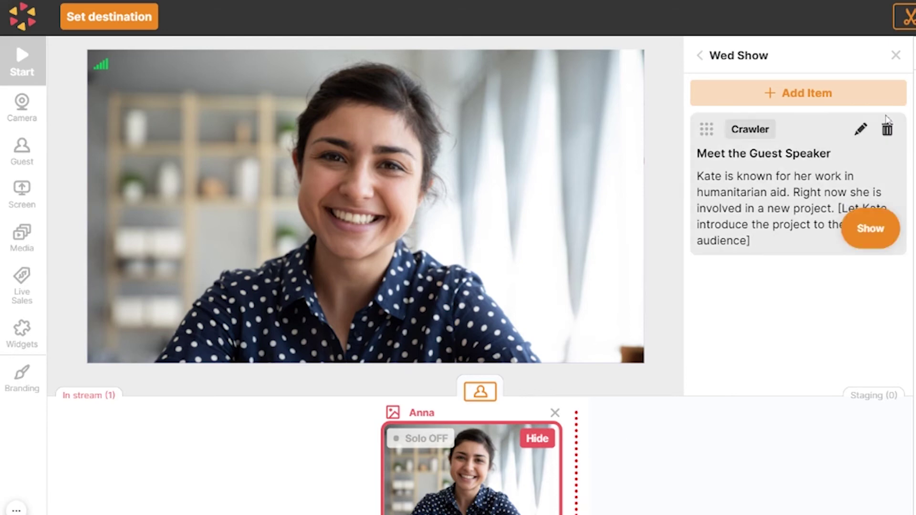
click(887, 130)
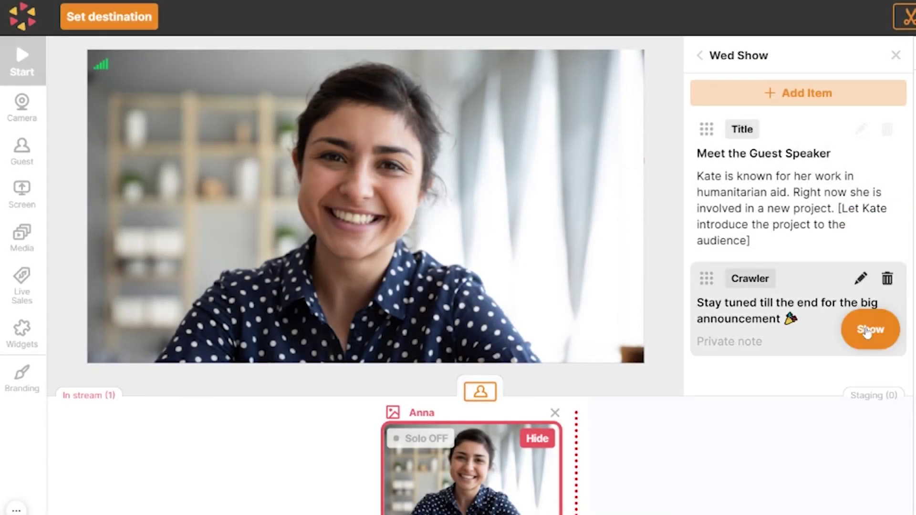
click(867, 332)
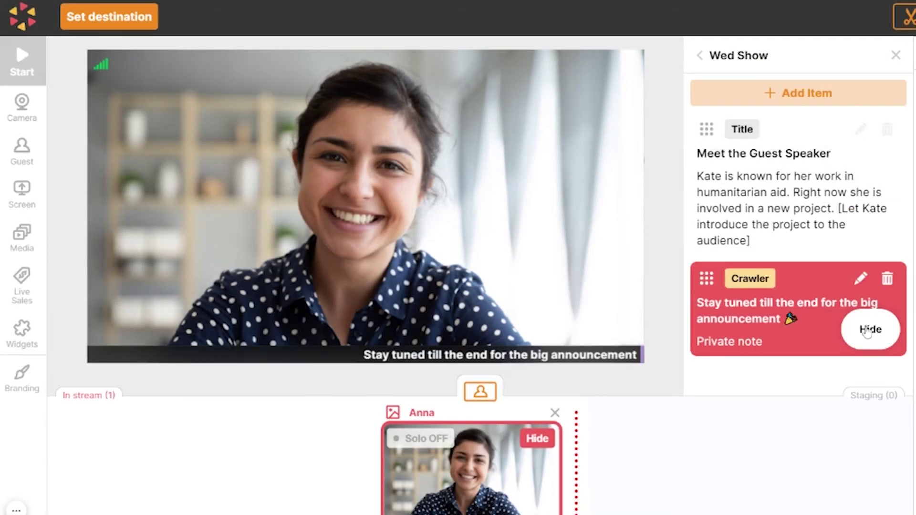
click(867, 241)
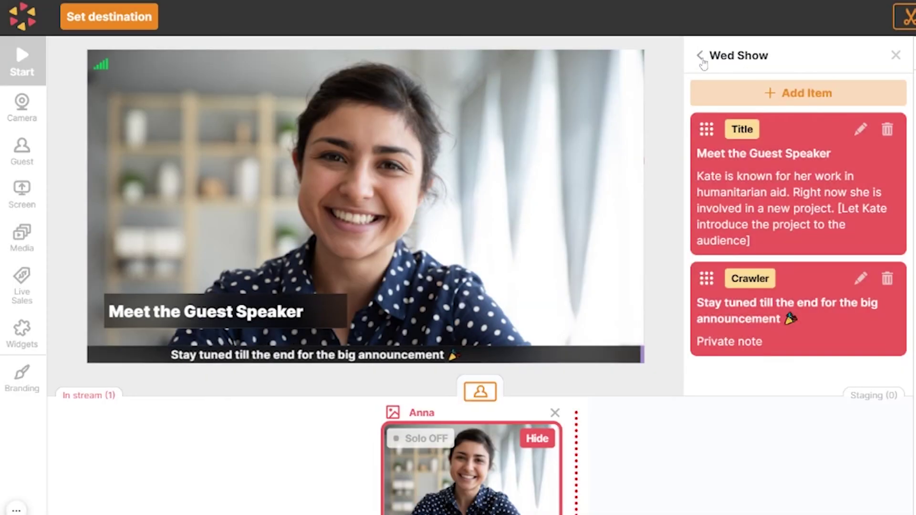
Return to the text list overview and hide all shown items from the stream.
click(701, 56)
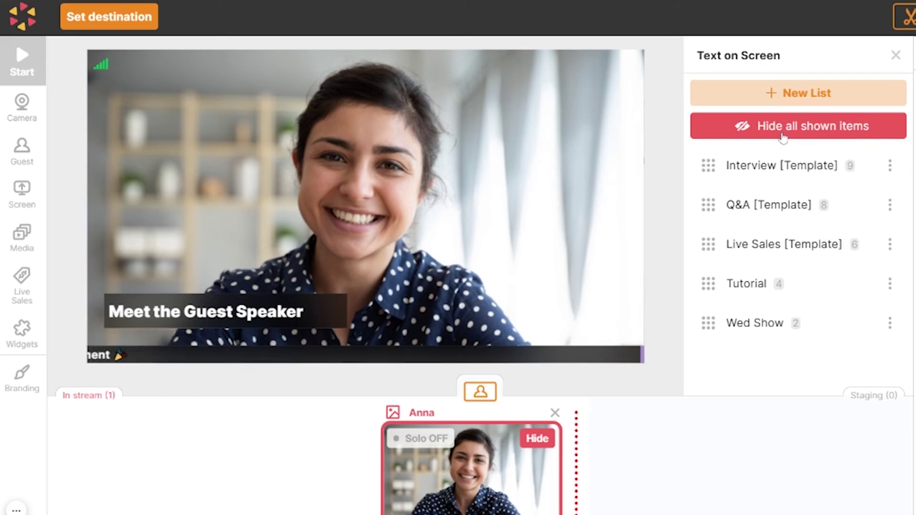
click(783, 137)
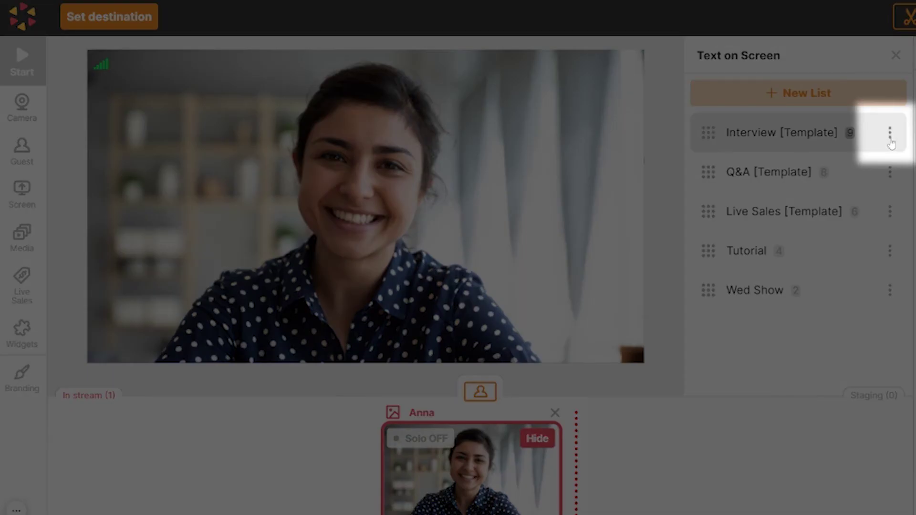
click(890, 136)
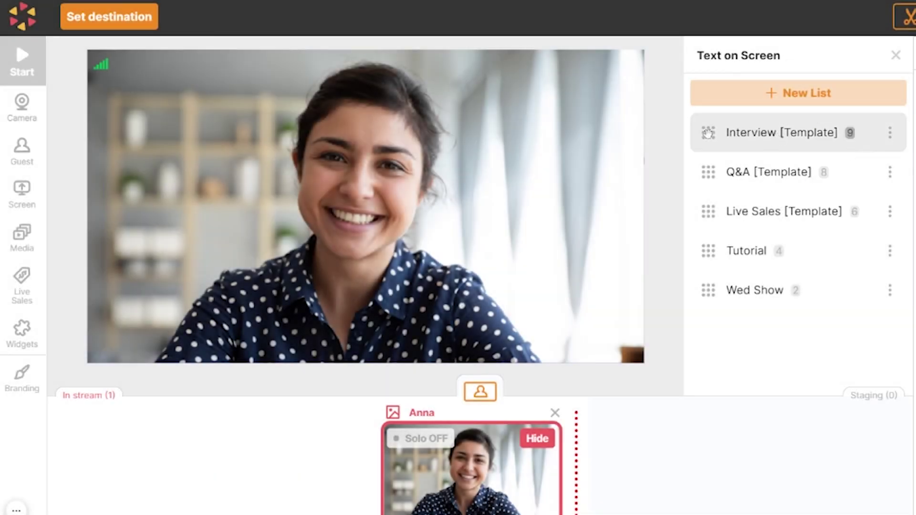
Drag Interview [Template] down below Live Sales [Template] in the list overview.
drag(708, 133, 704, 212)
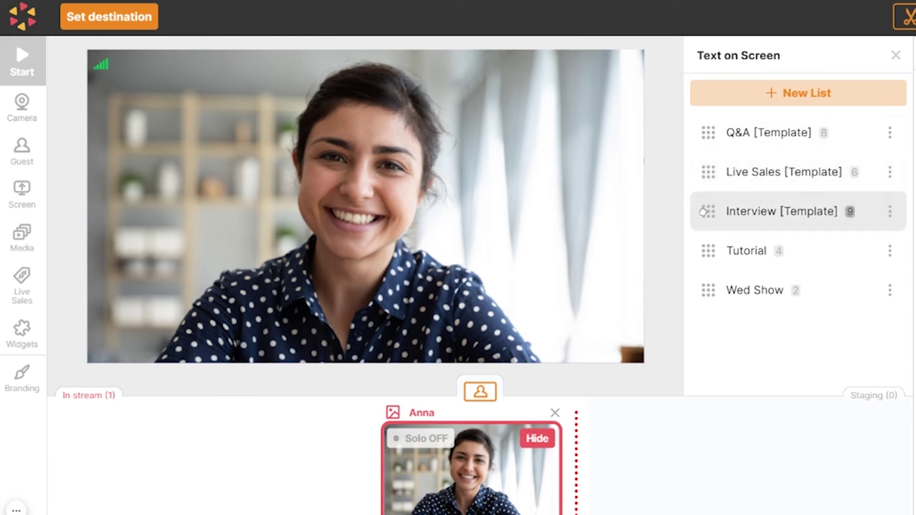